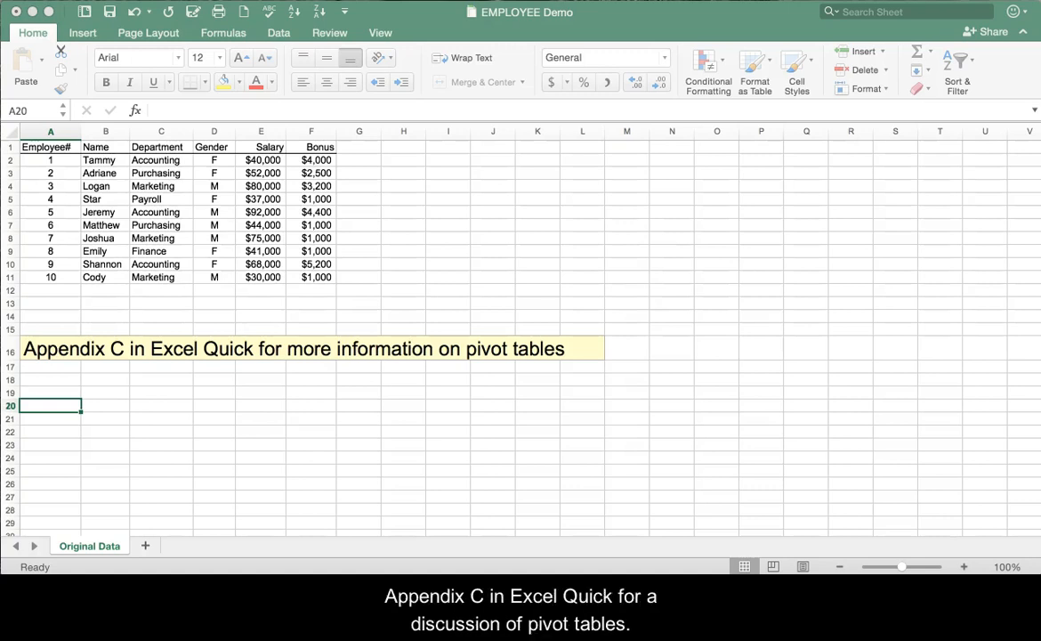
Examine the header row of the employee data, going through the column headings from Employee# to Bonus.
key(XF86AudioRaiseVolume)
click(71, 547)
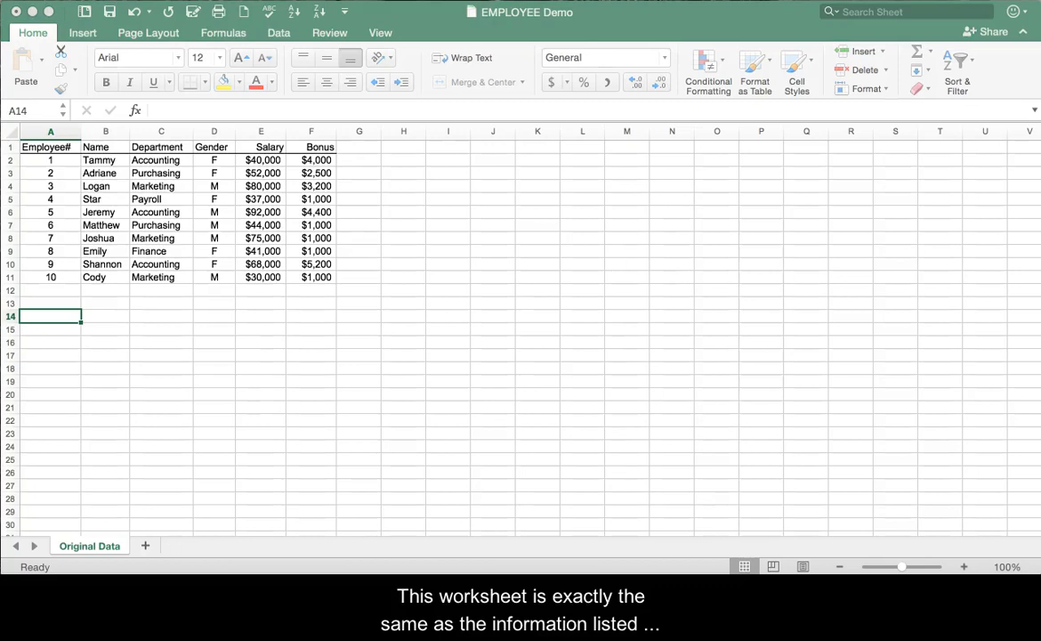
click(59, 151)
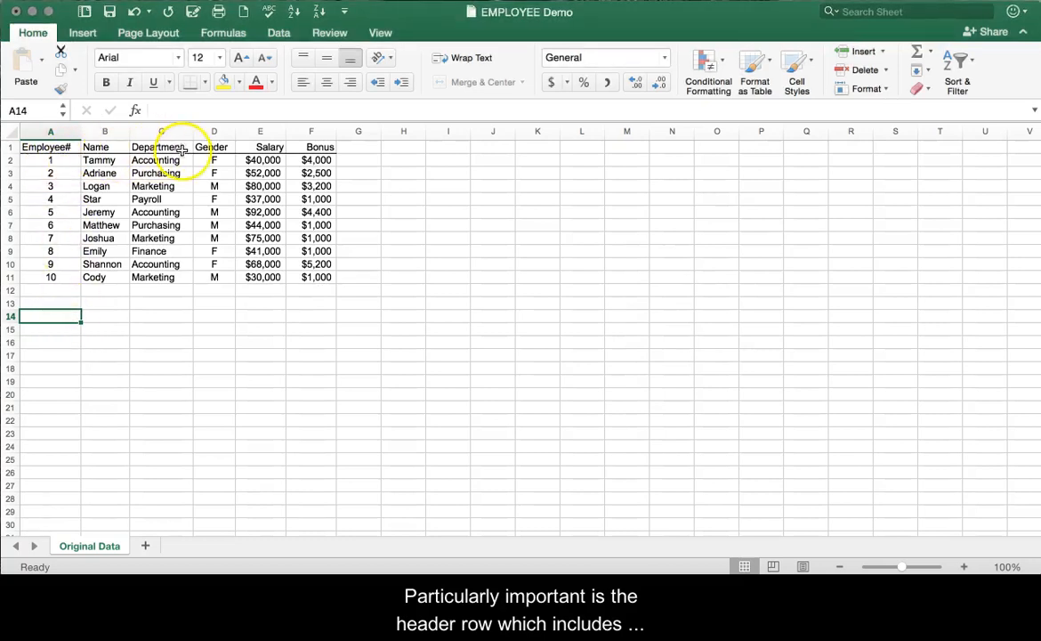
click(58, 152)
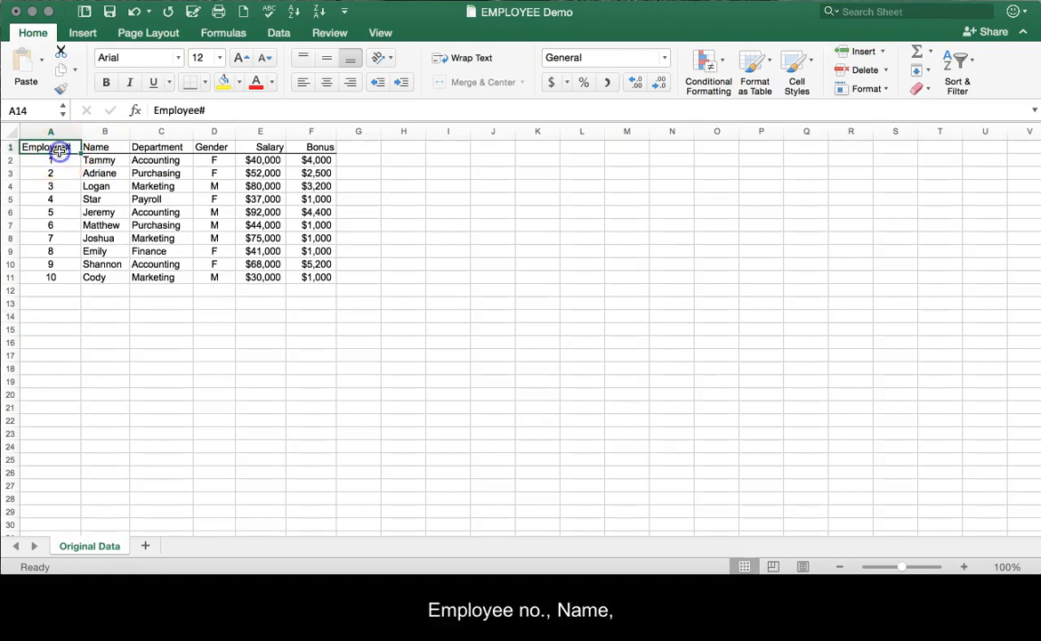
click(111, 146)
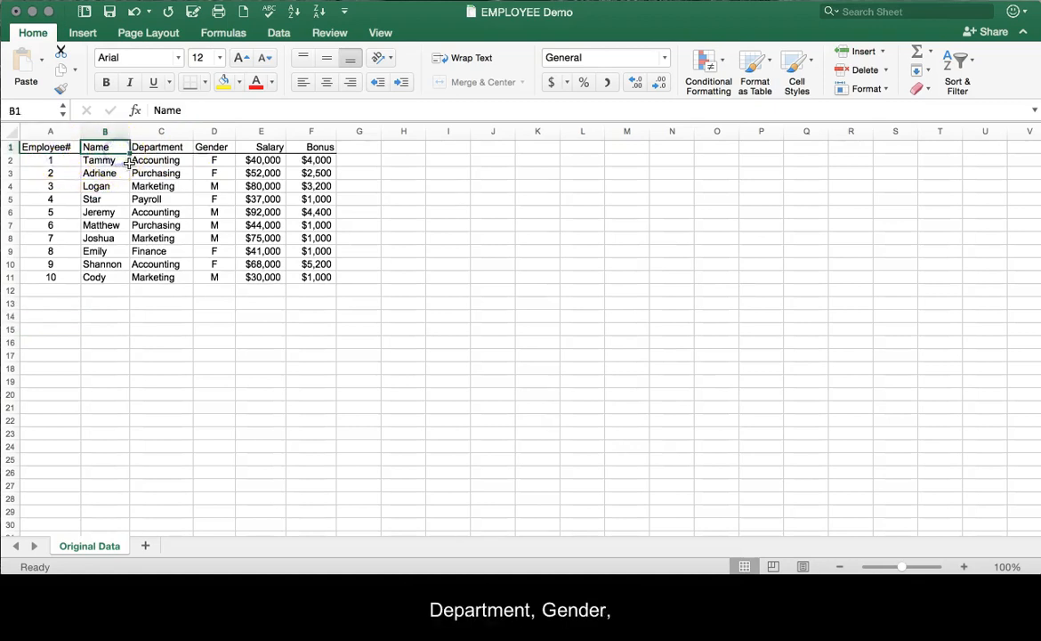
click(169, 148)
click(232, 151)
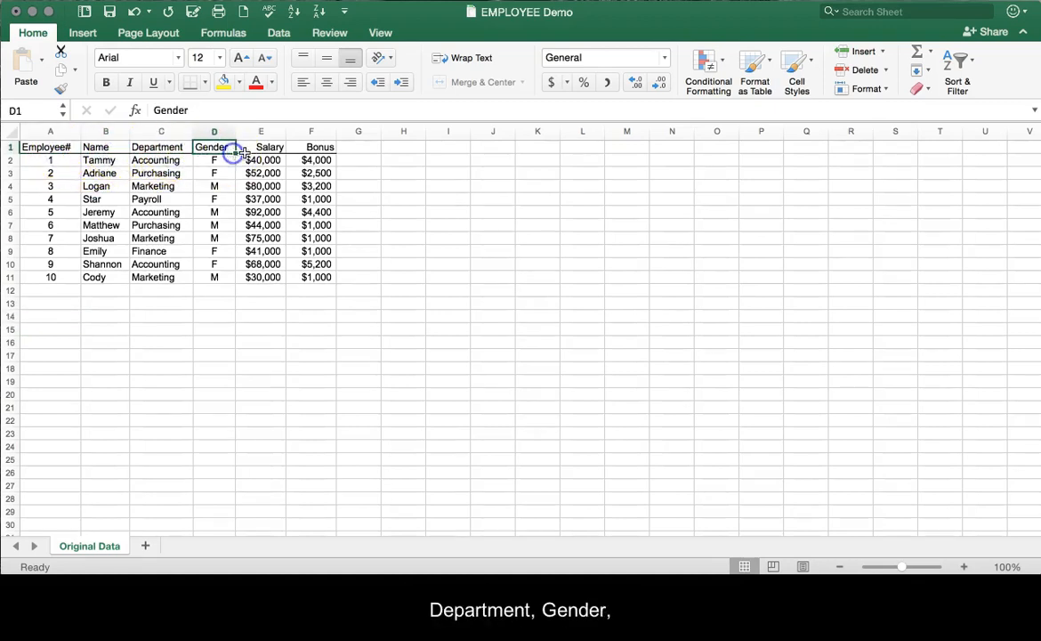
click(263, 149)
click(321, 150)
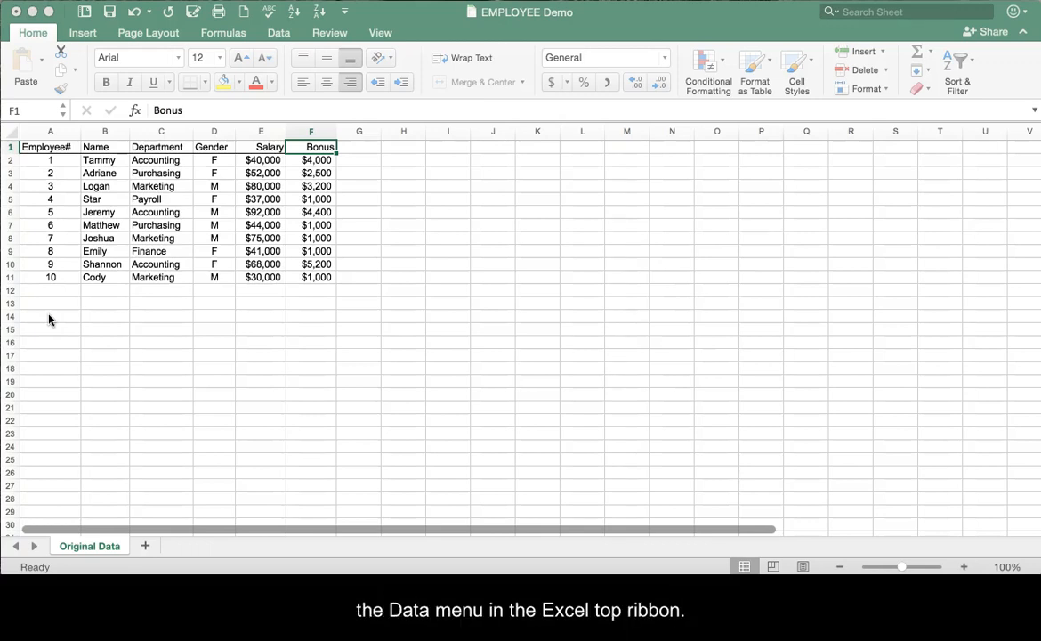
Create a PivotTable from the Original Data range A1:F11 and place it in a new worksheet.
click(86, 40)
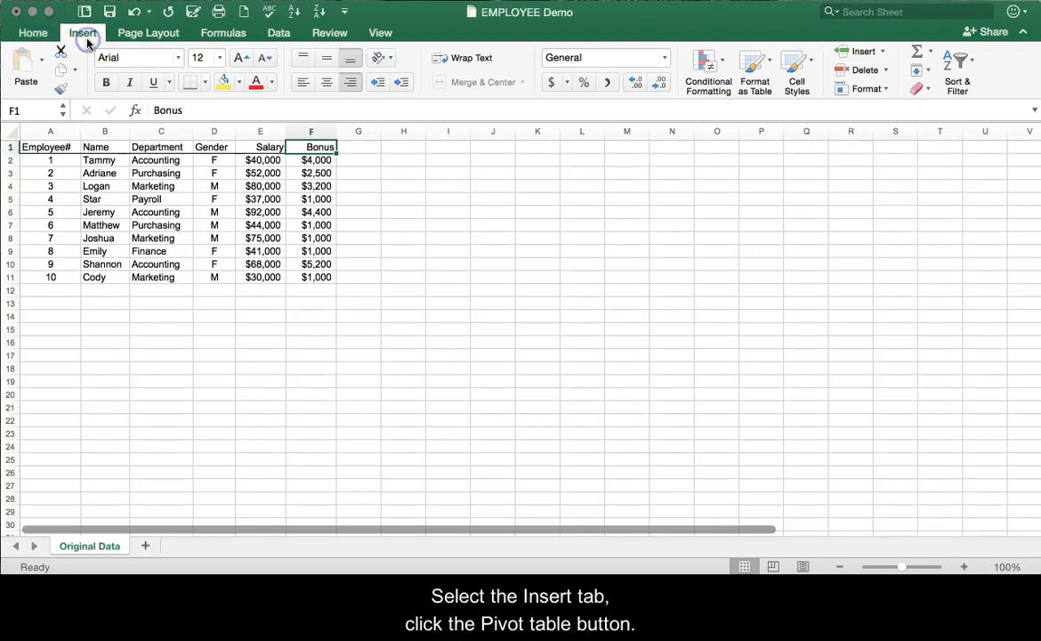
click(39, 70)
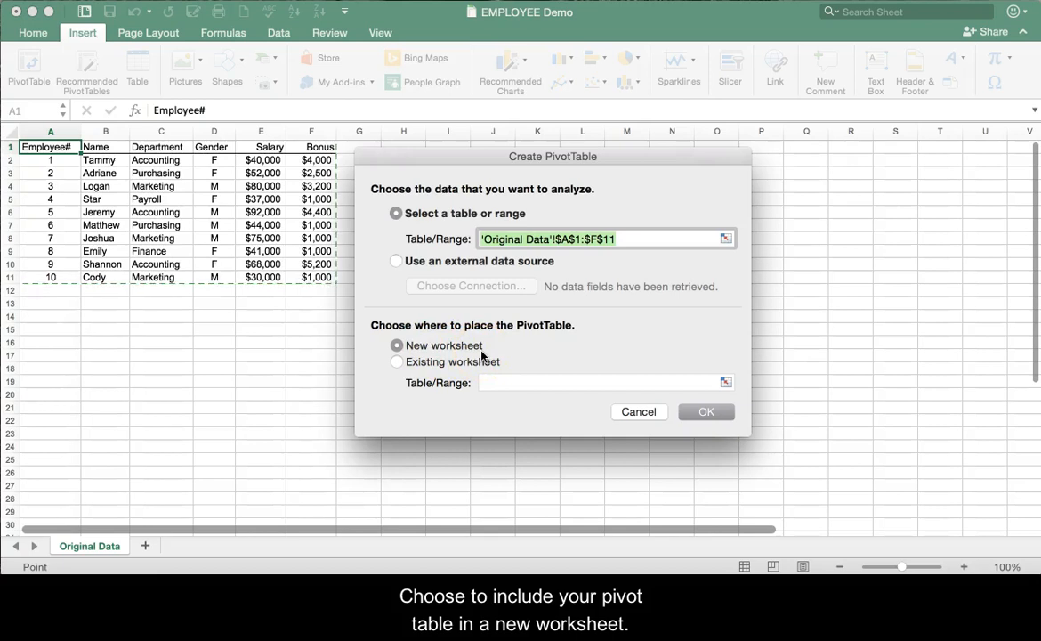
click(704, 414)
click(703, 419)
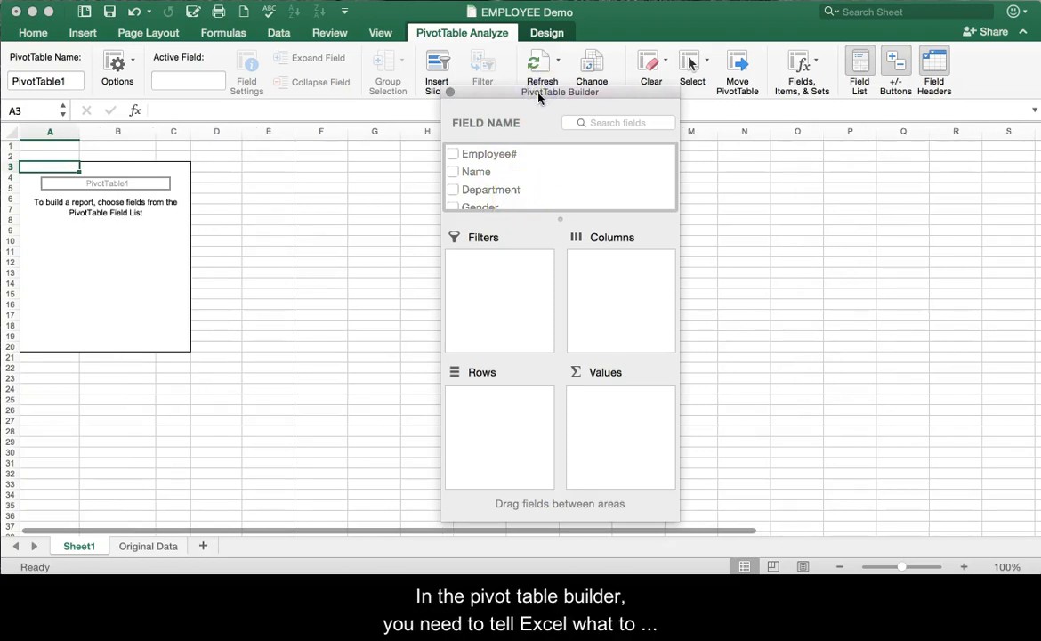
click(509, 158)
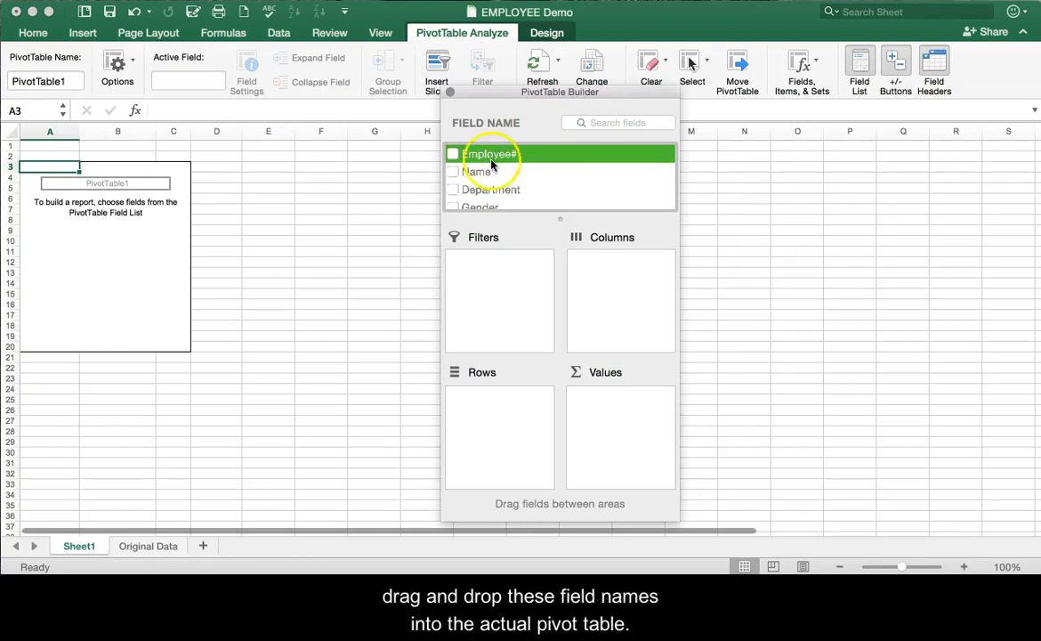
click(228, 200)
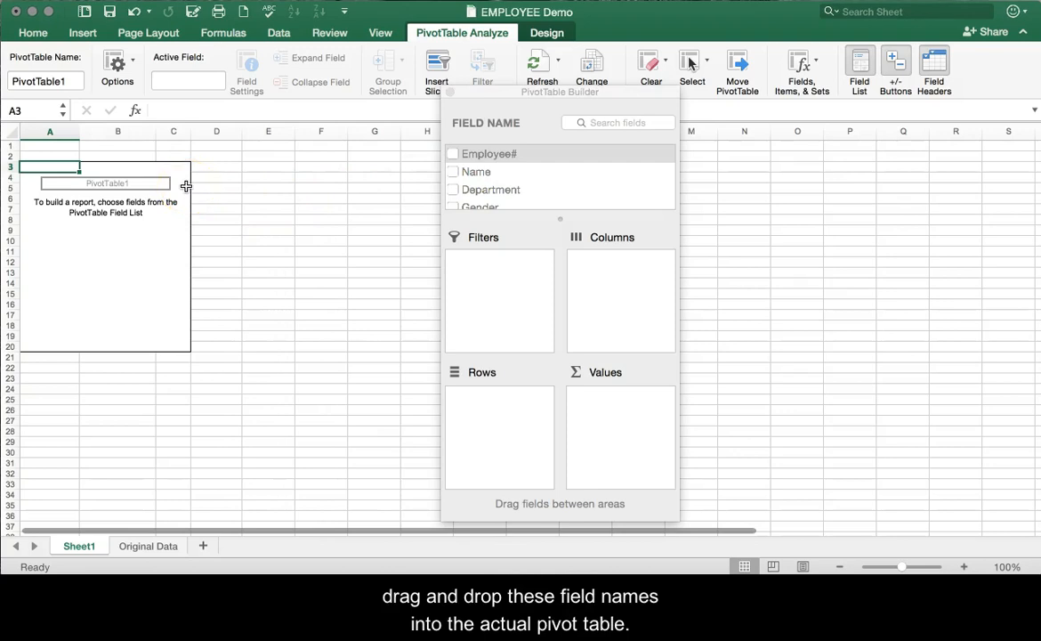
click(593, 92)
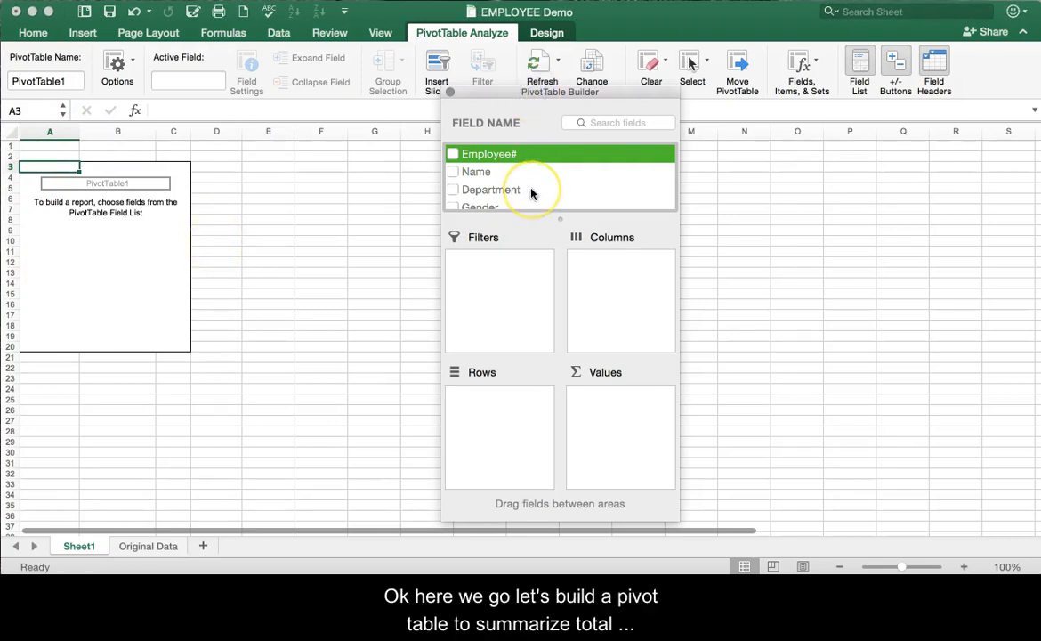
Add the Gender and Salary fields to the PivotTable.
scroll(531, 193, down, 2)
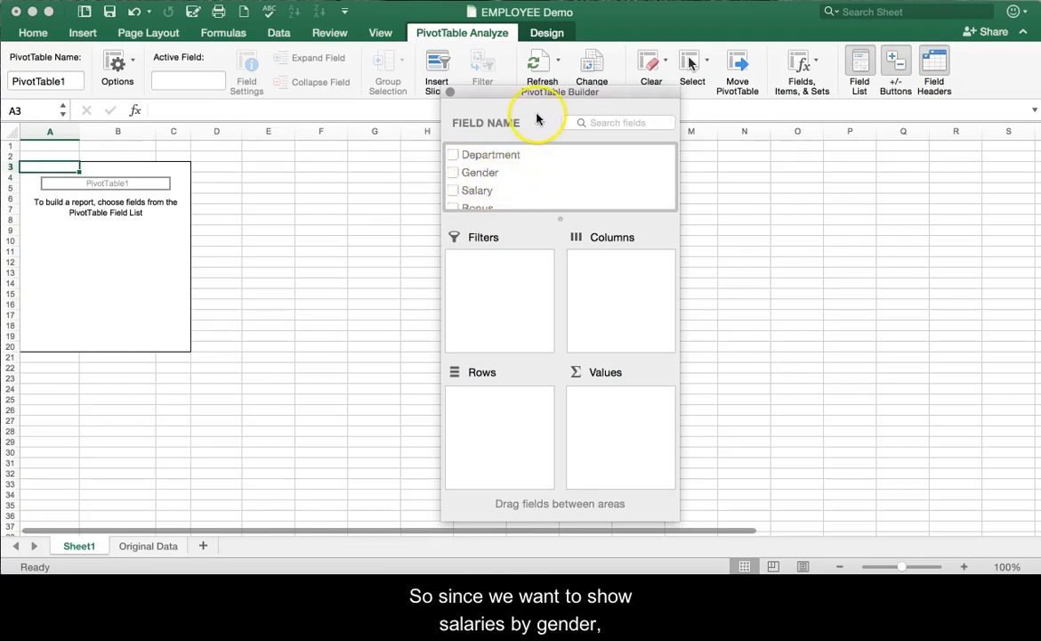
click(495, 196)
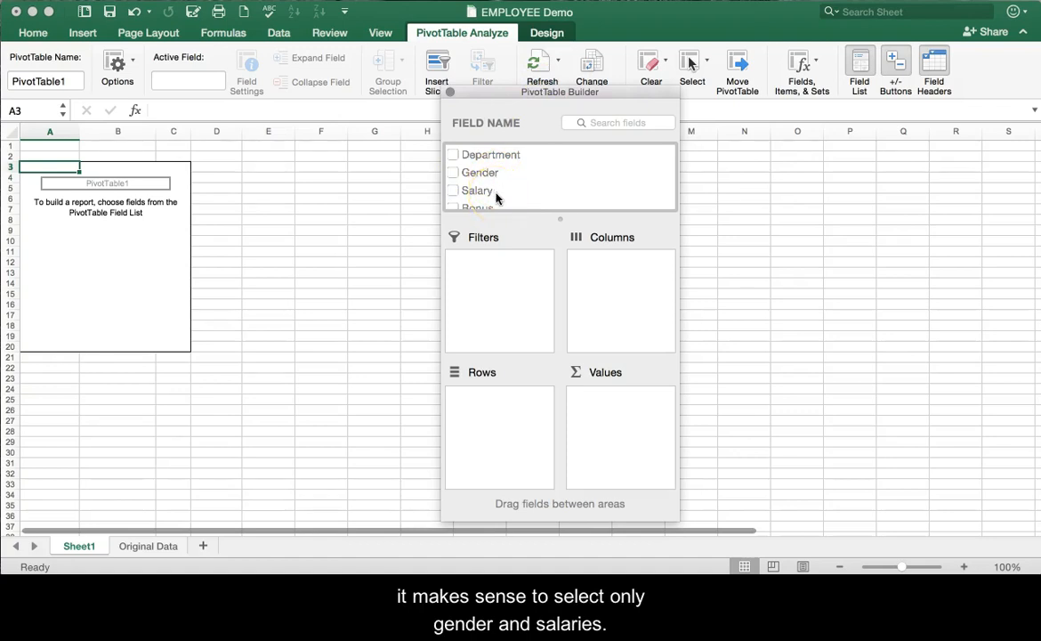
click(453, 172)
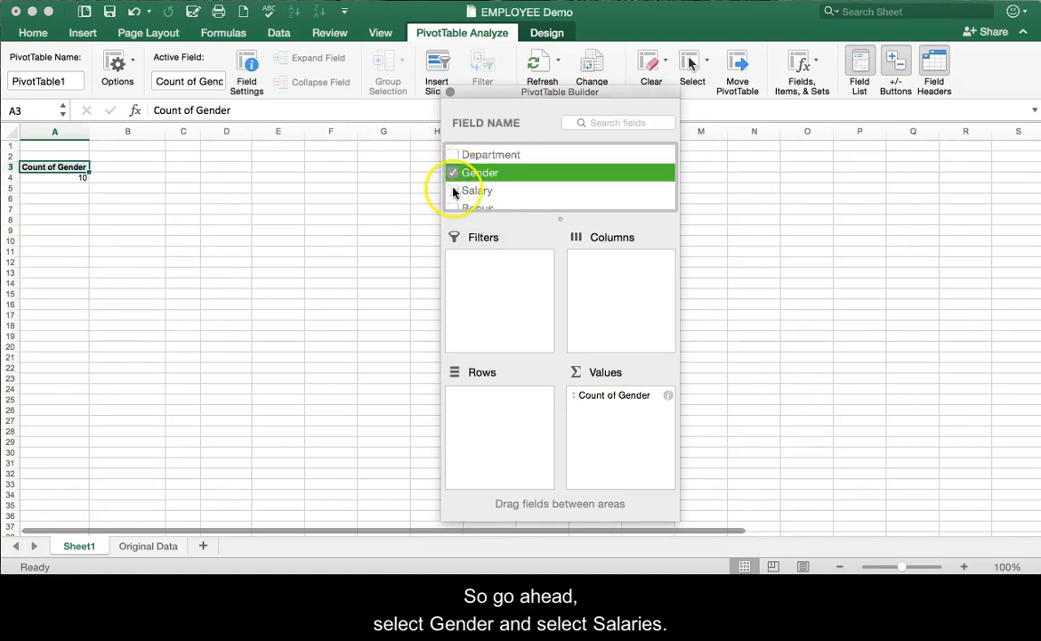
click(452, 191)
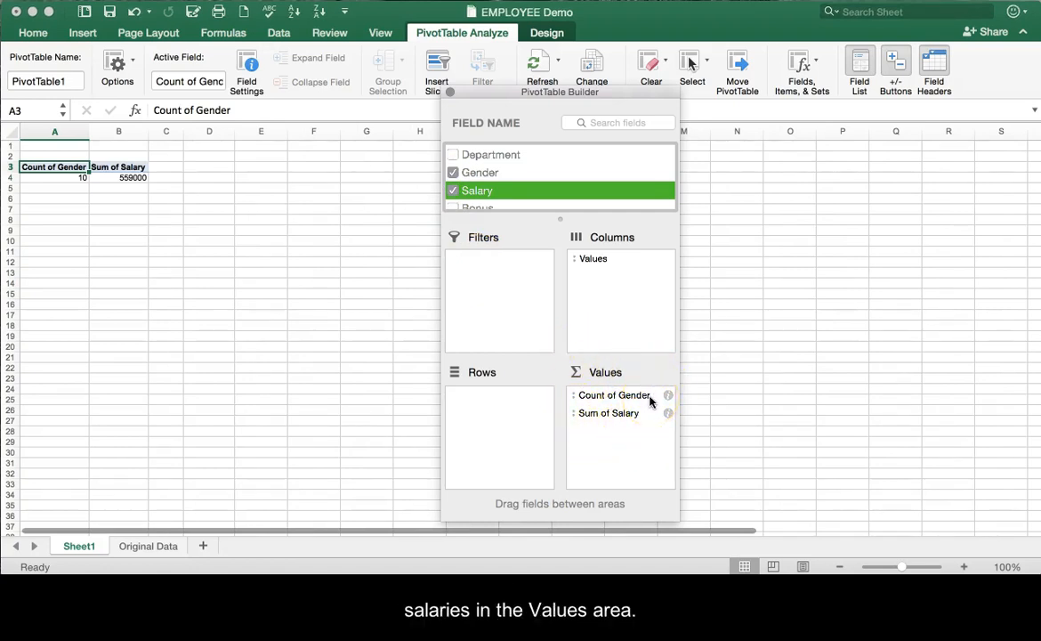
Move the Gender field from Values to Columns and check the salary split between F and M.
click(109, 190)
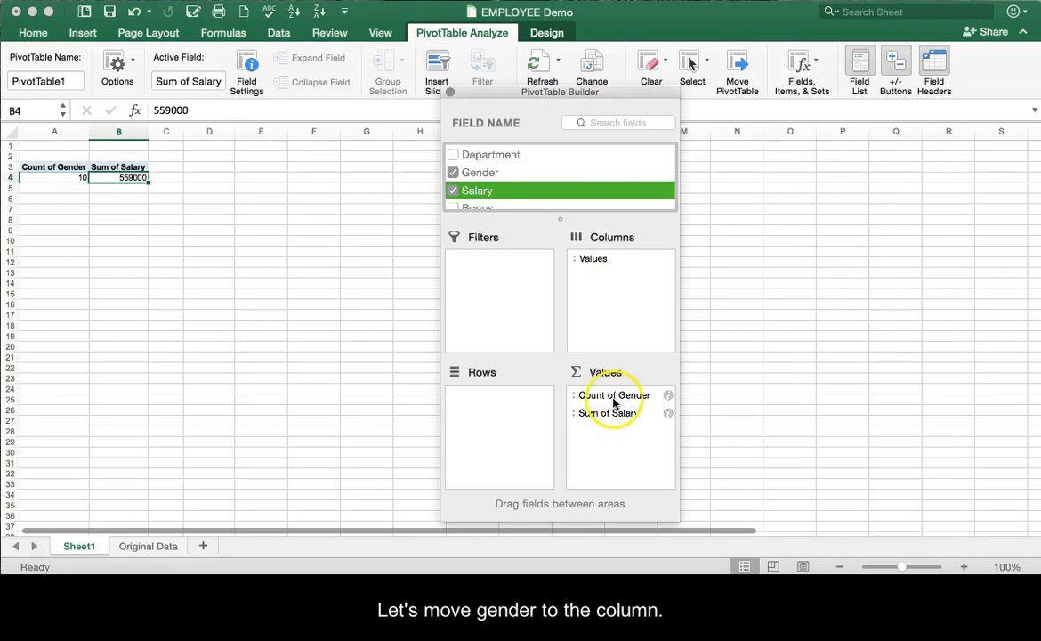
drag(612, 402, 616, 272)
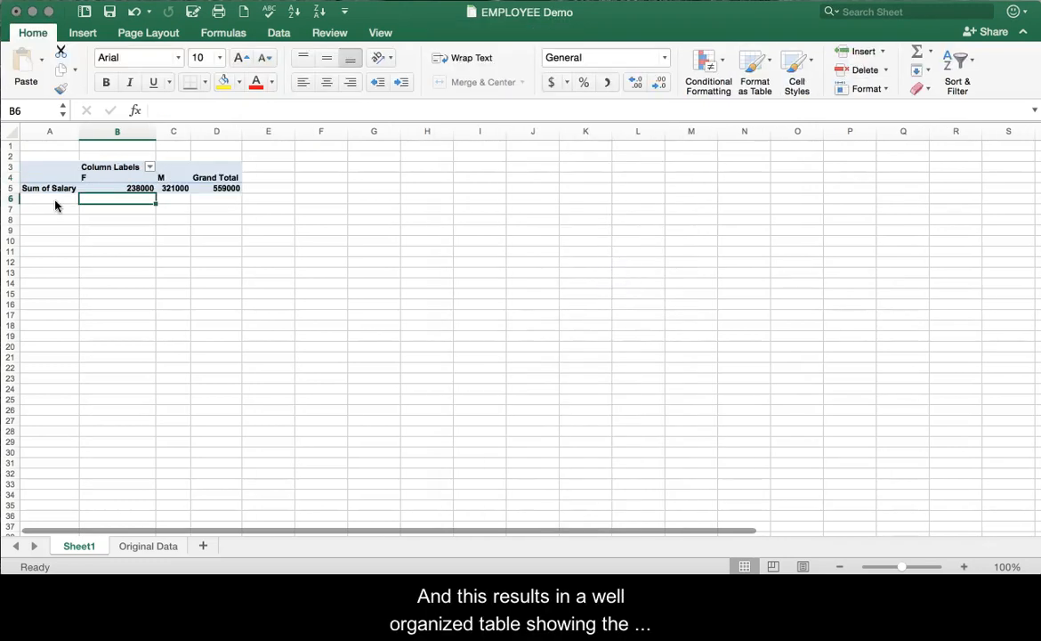
click(55, 203)
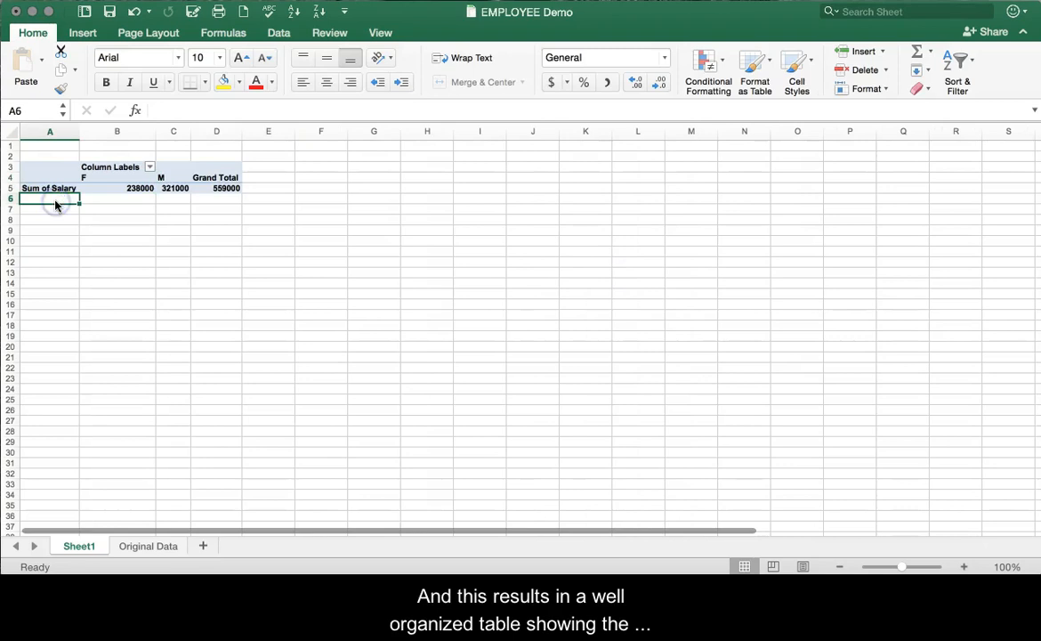
click(99, 179)
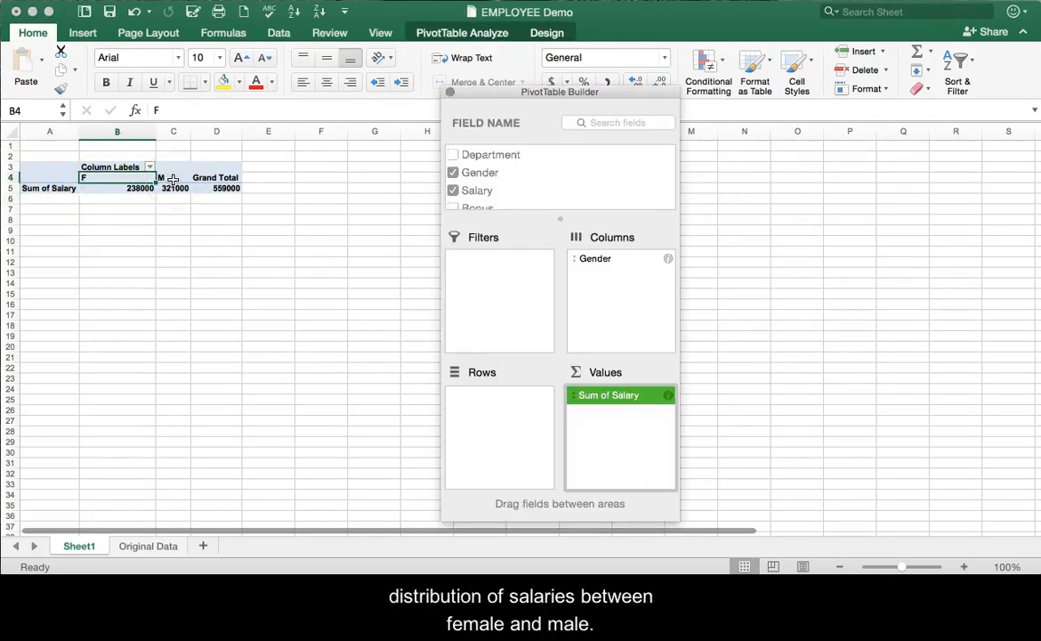
click(173, 181)
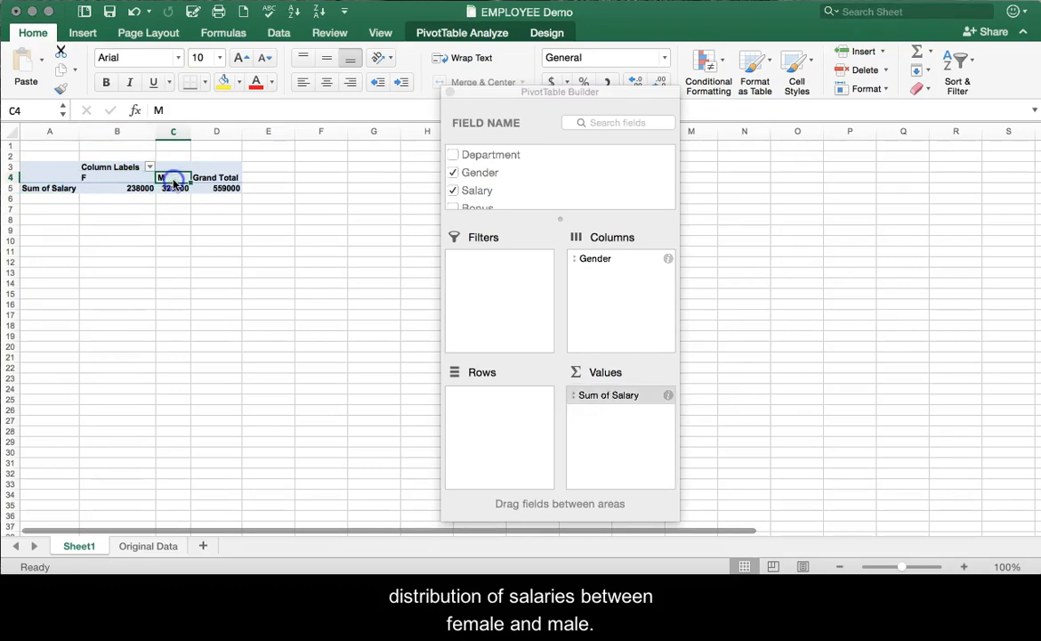
Move the Gender field from Columns to Rows in the PivotTable layout.
click(600, 261)
click(602, 264)
drag(602, 264, 530, 365)
drag(512, 408, 511, 408)
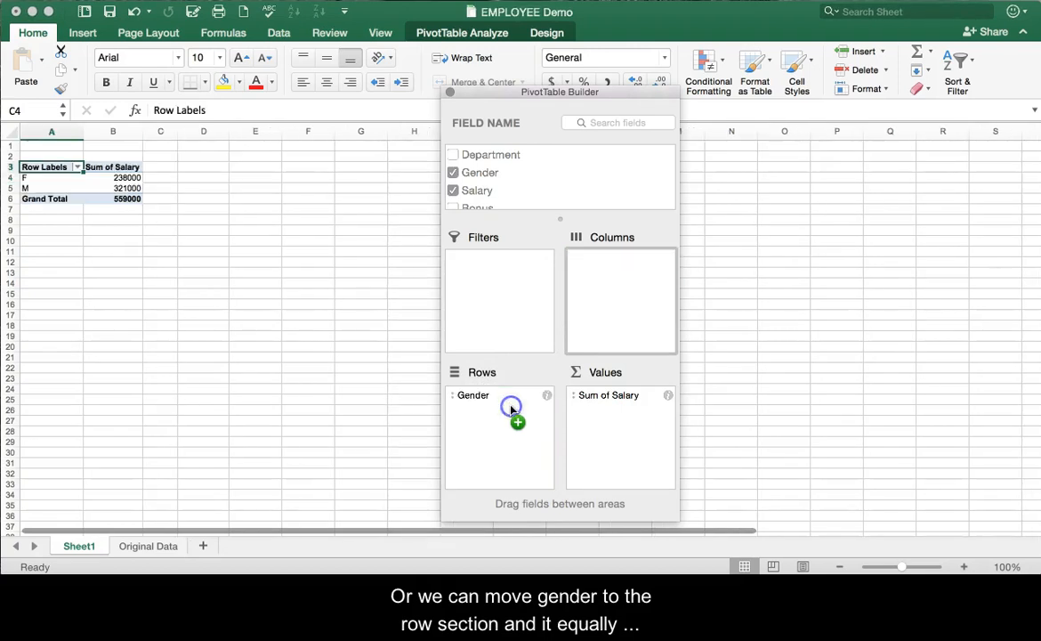
Format the salary sum for F in cell B4 as Accounting with the $ symbol and 0 decimal places.
click(134, 177)
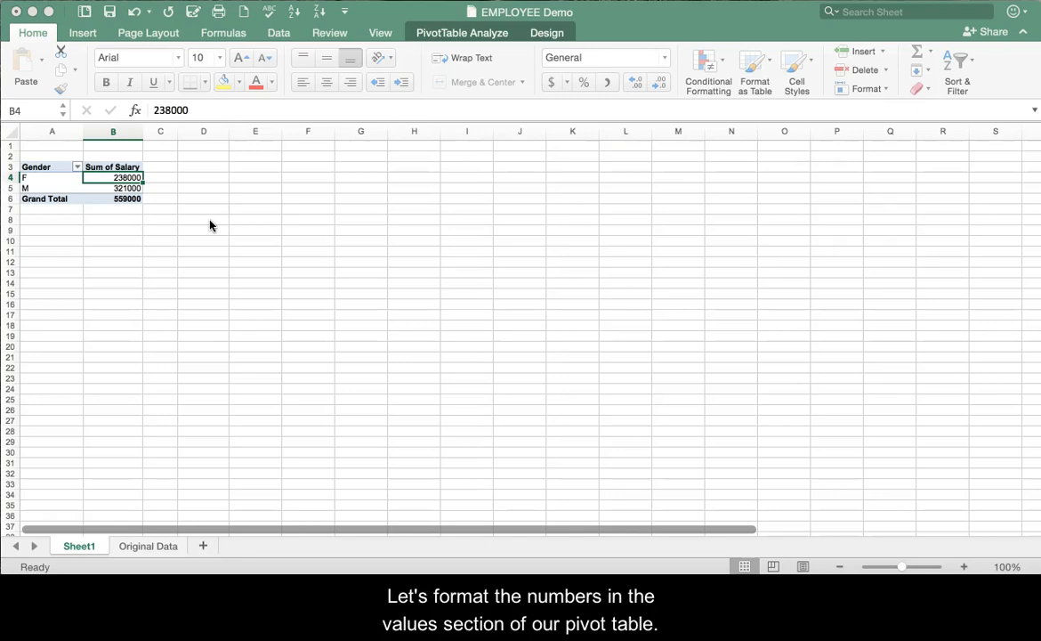
click(112, 177)
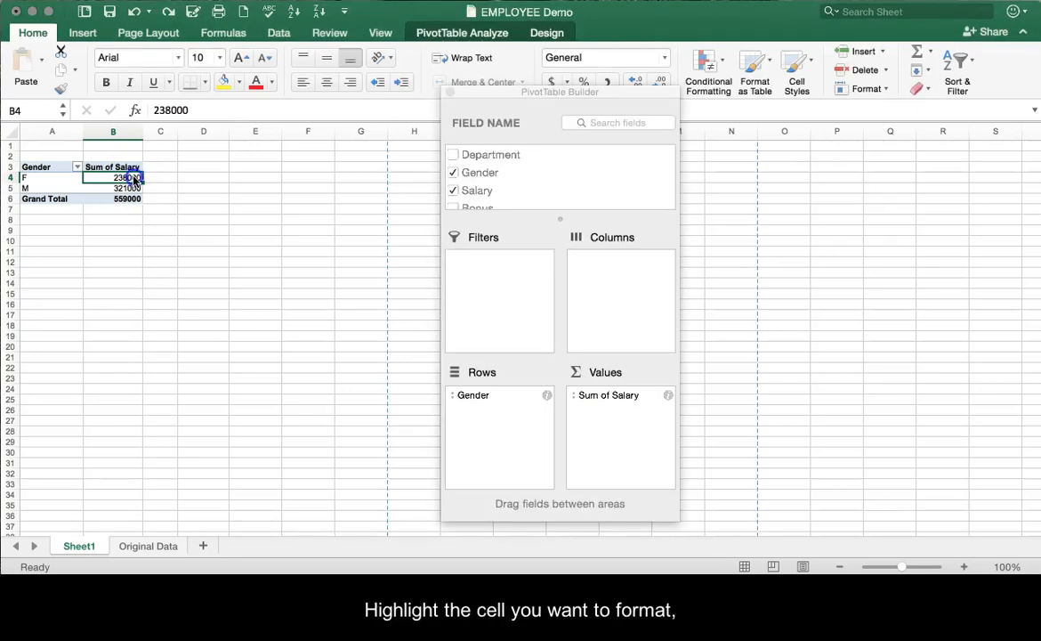
right_click(136, 177)
click(154, 184)
click(95, 136)
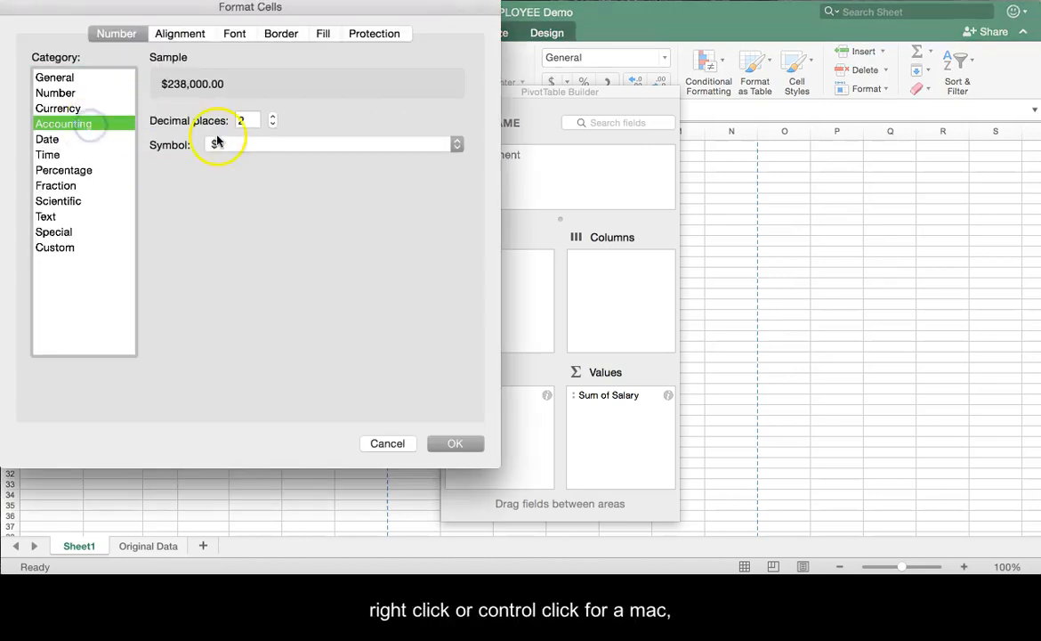
click(272, 127)
click(272, 126)
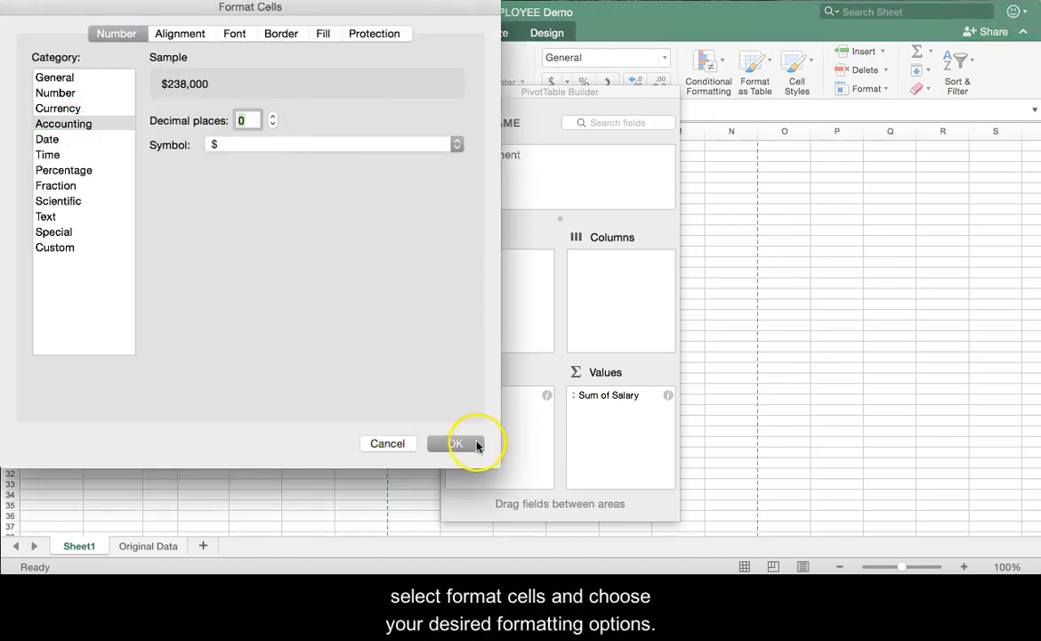
click(475, 445)
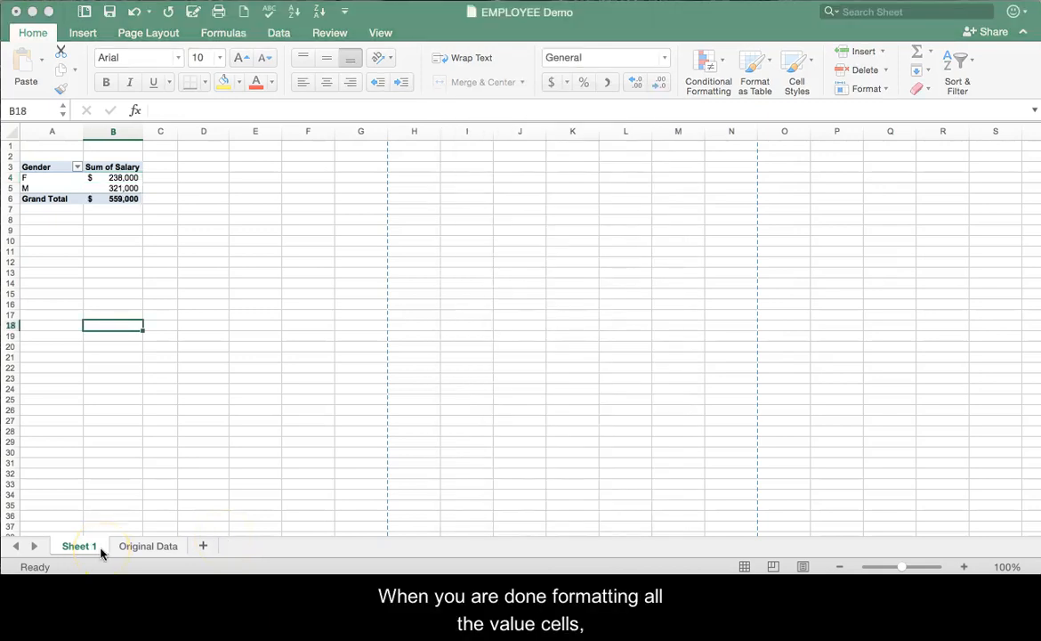
Rename the PivotTable worksheet as Pivot 1.
double_click(97, 549)
text(Pivot 1)
key(Return)
Move the Pivot 1 sheet after Original Data and save the workbook.
drag(96, 550, 194, 531)
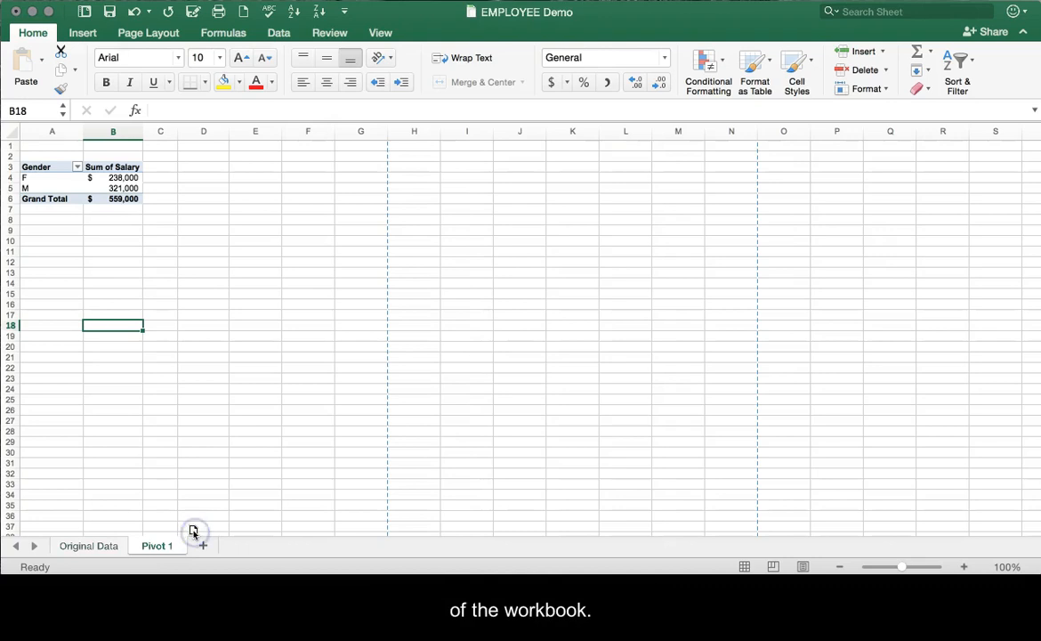
click(110, 15)
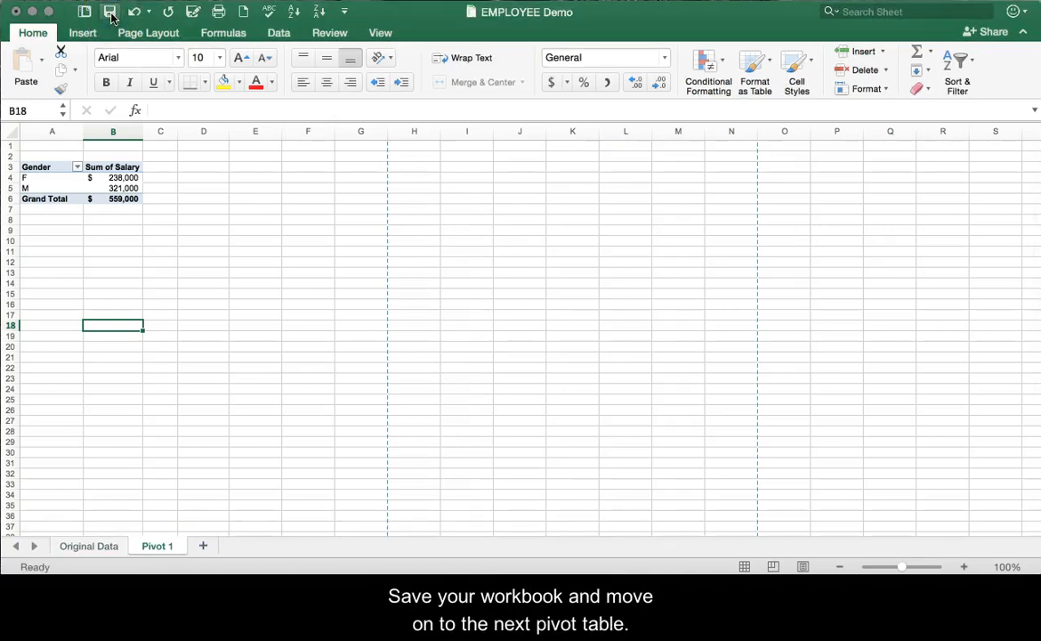